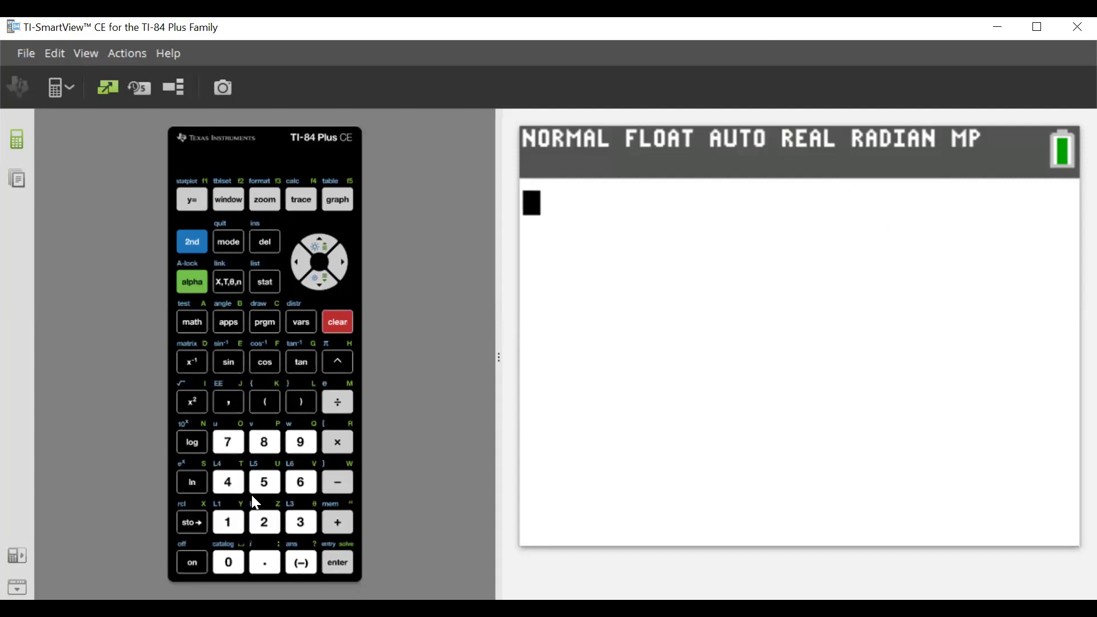
Step: Evaluate the combination 4 nCr 1 on the home screen
click(192, 322)
click(299, 264)
click(299, 264)
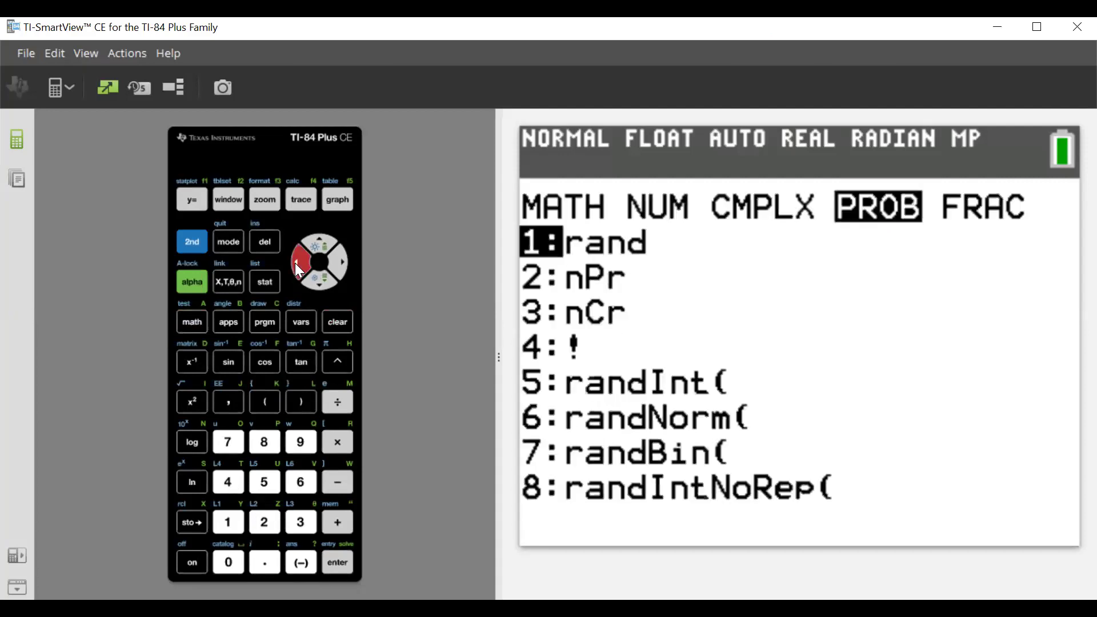
click(300, 520)
click(228, 480)
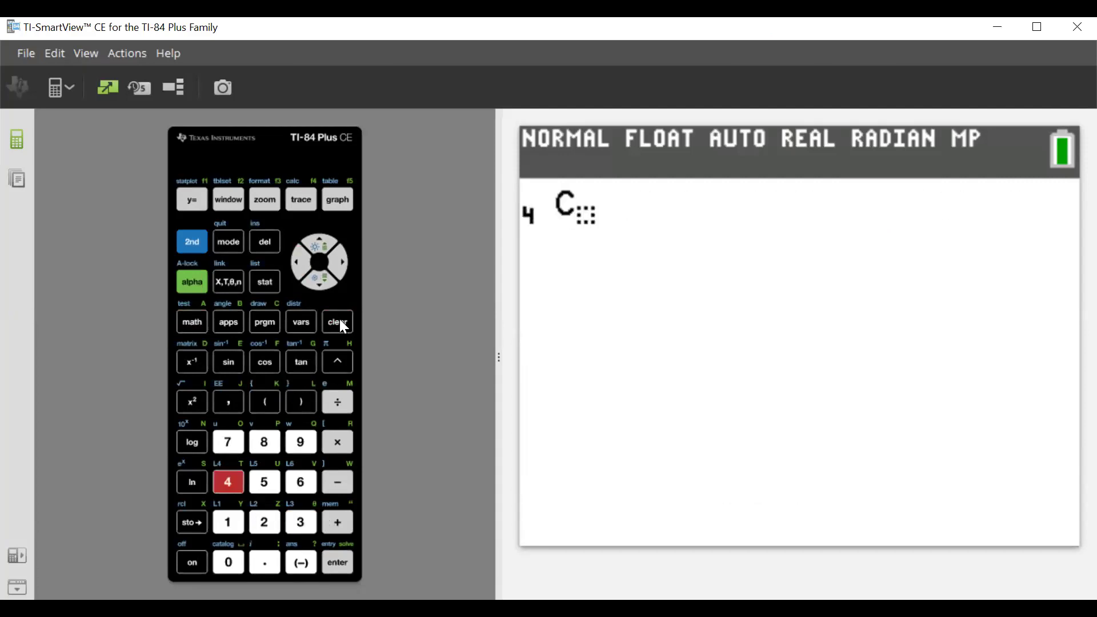
click(342, 269)
click(228, 521)
click(349, 563)
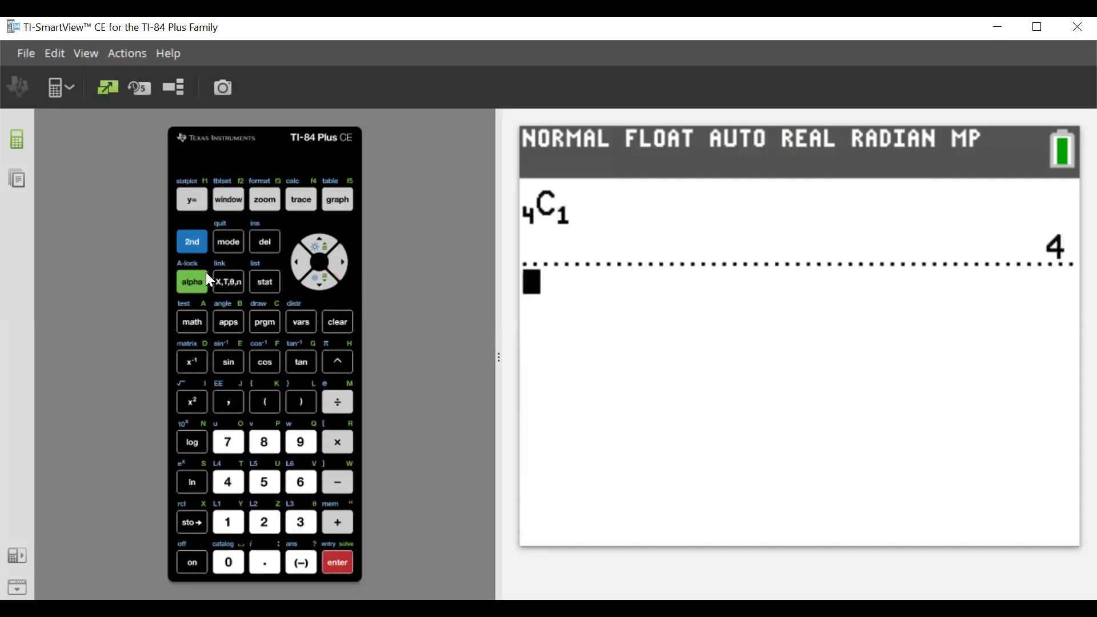
click(341, 560)
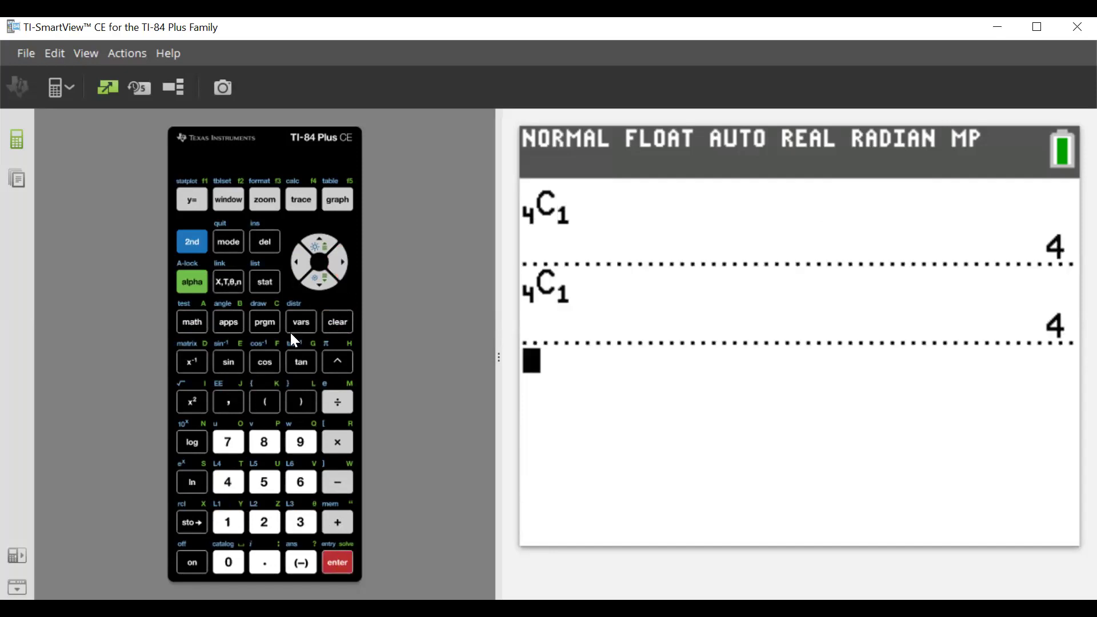
Step: Recall the previous combination entry, edit it to 36 nCr 4, and evaluate it
click(194, 243)
click(337, 562)
click(299, 267)
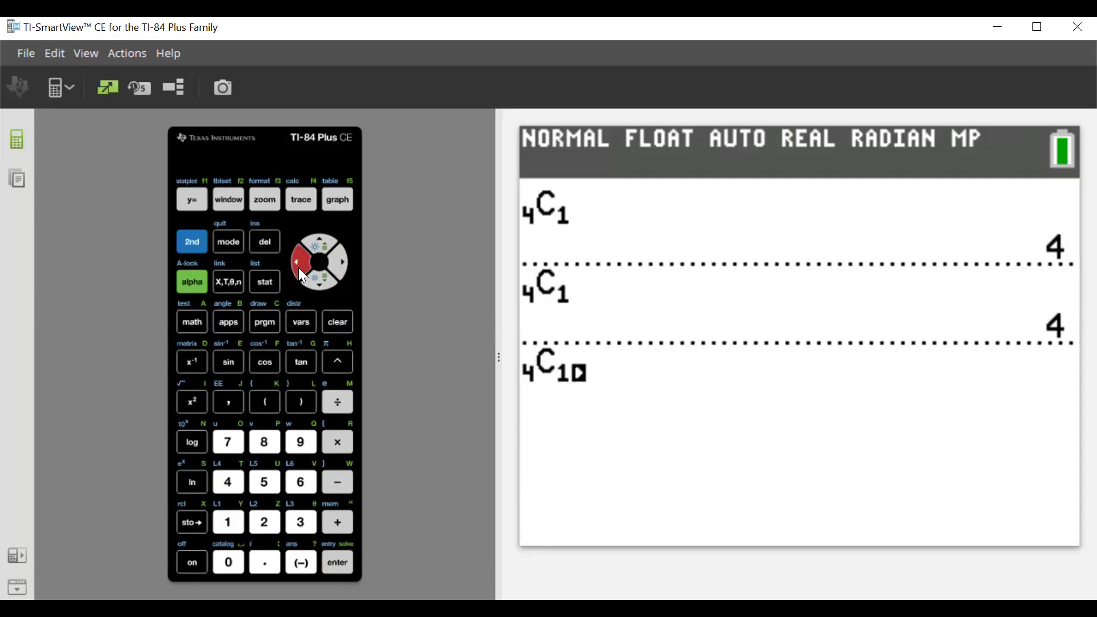
click(298, 268)
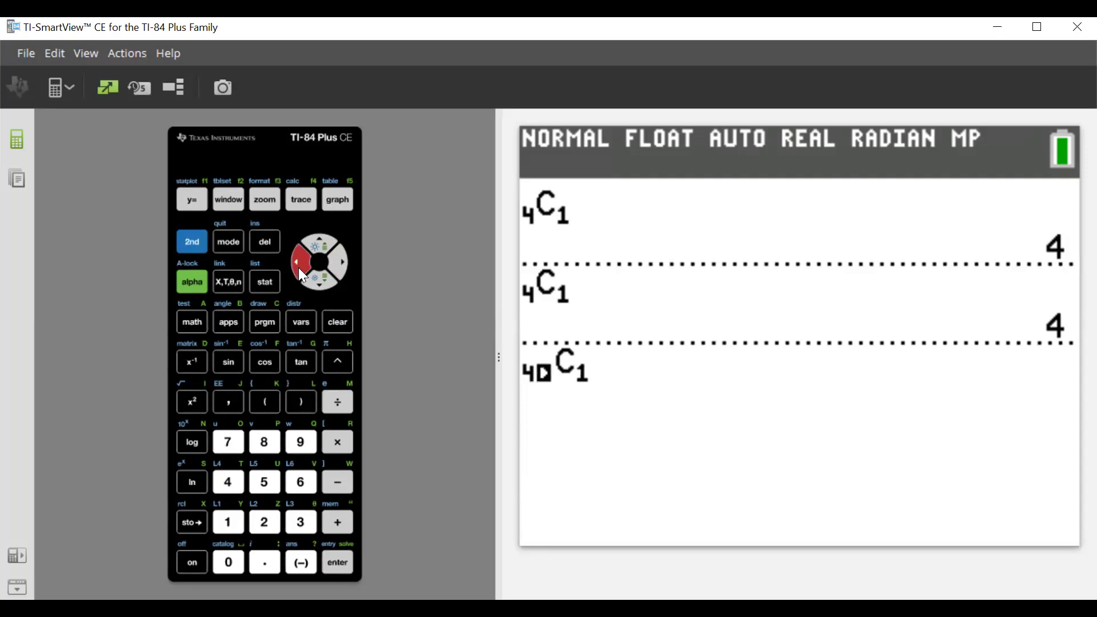
click(341, 263)
click(301, 521)
click(301, 481)
click(340, 262)
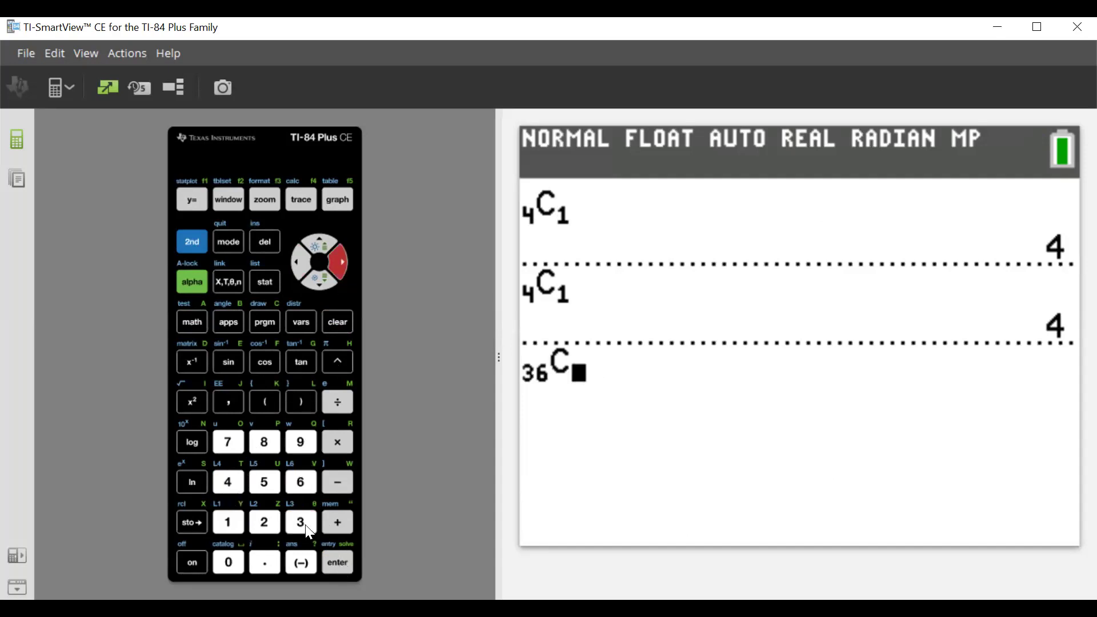
click(231, 484)
click(344, 557)
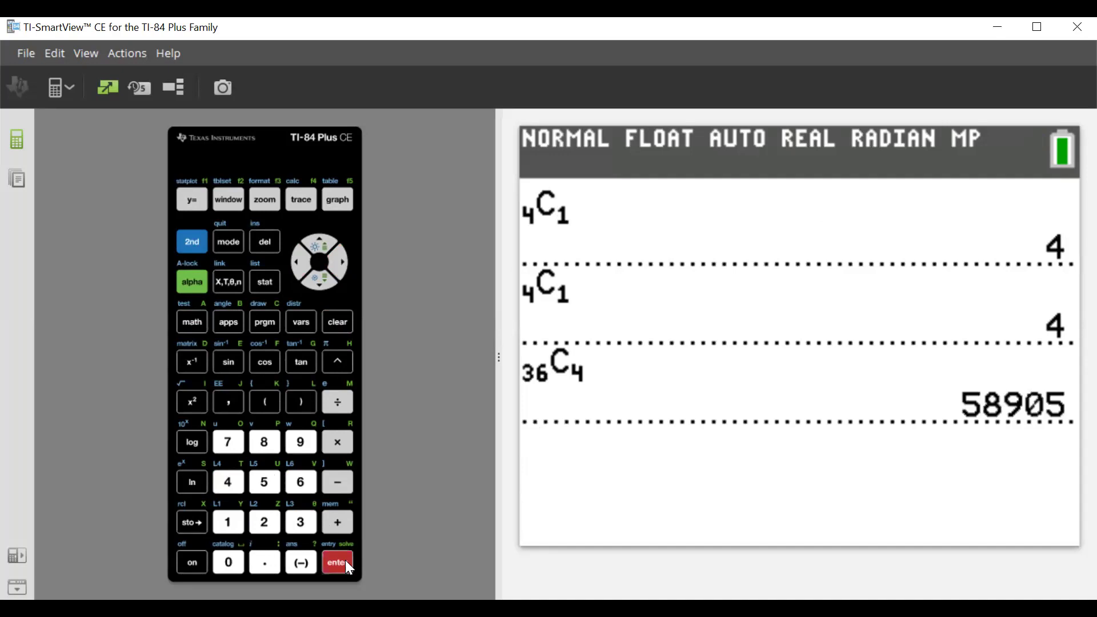
Step: Multiply the previous answer by 4
click(337, 442)
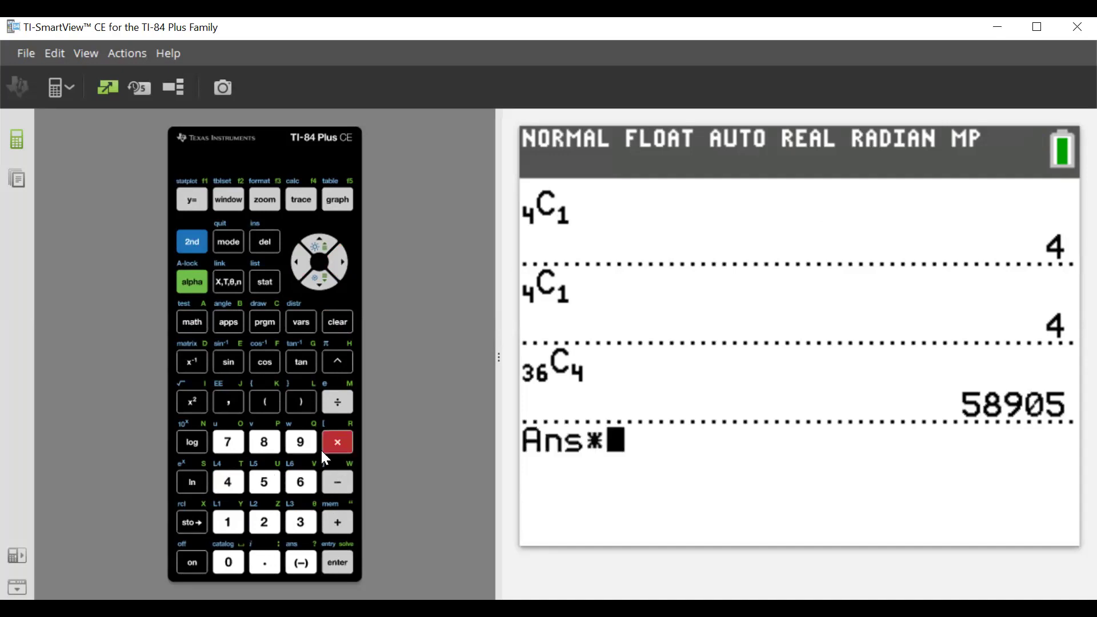
click(231, 484)
click(350, 571)
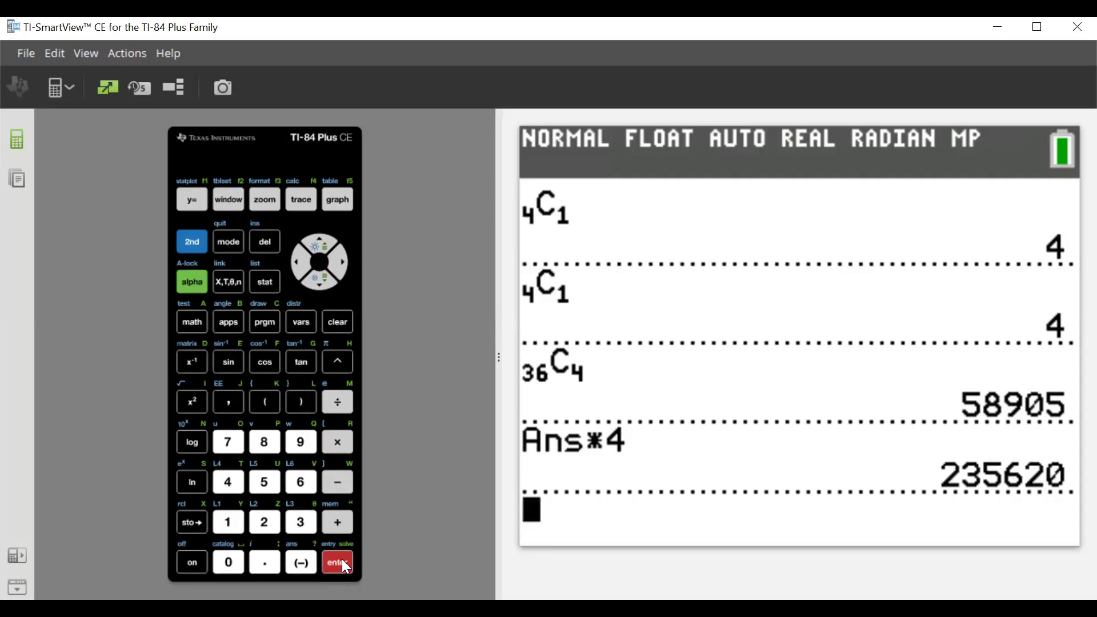
Step: Divide the previous answer by 2598960 and convert the quotient to a fraction with the Frac command
click(337, 401)
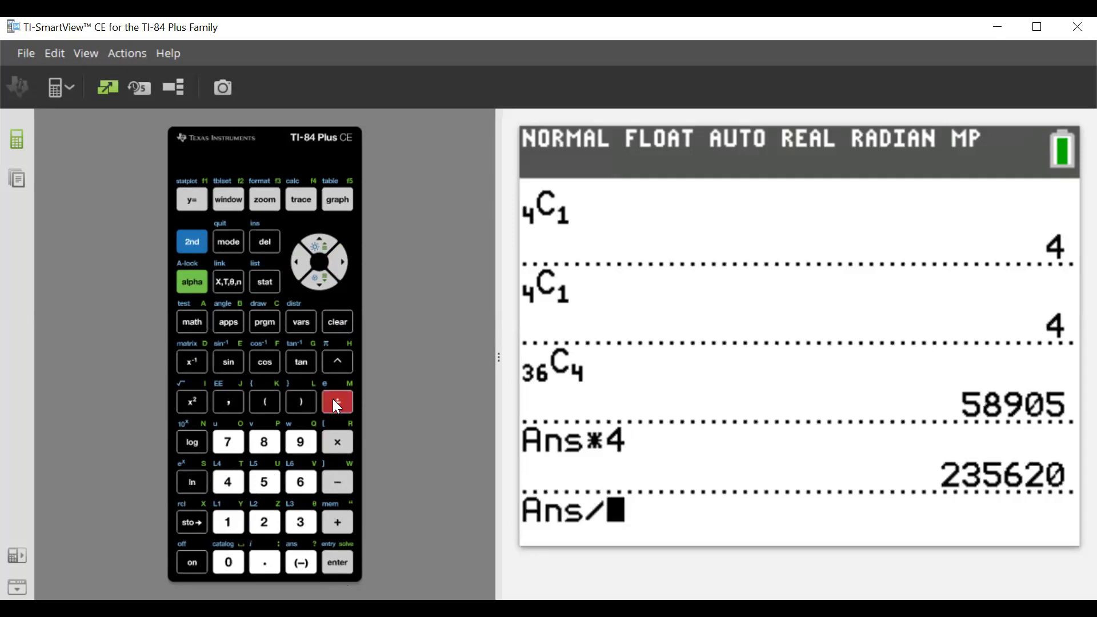
click(265, 521)
click(271, 486)
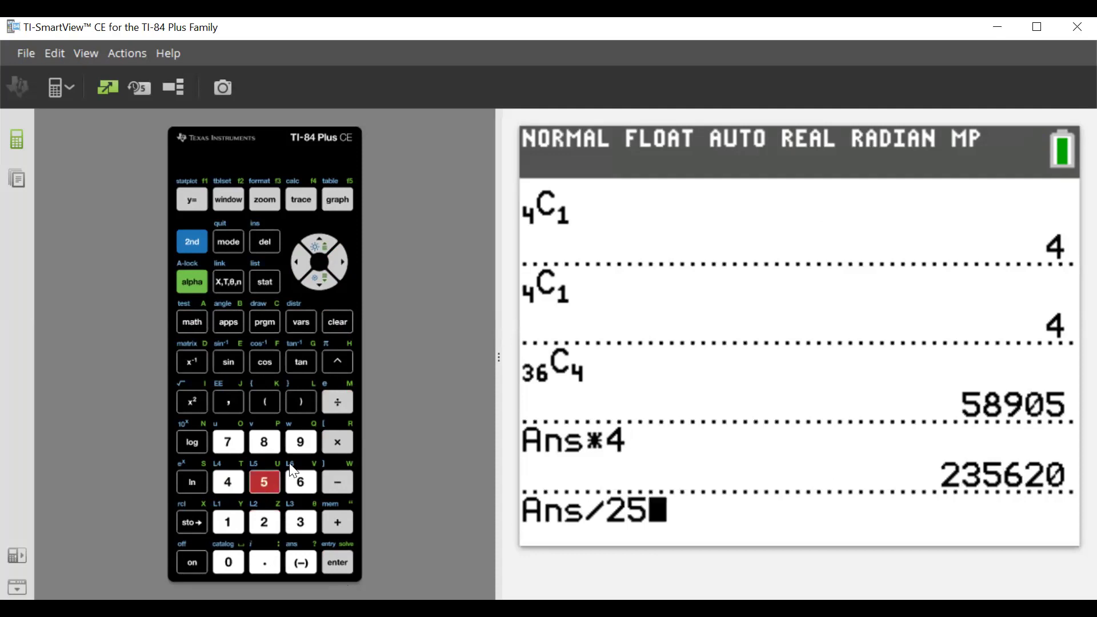
click(302, 443)
click(273, 448)
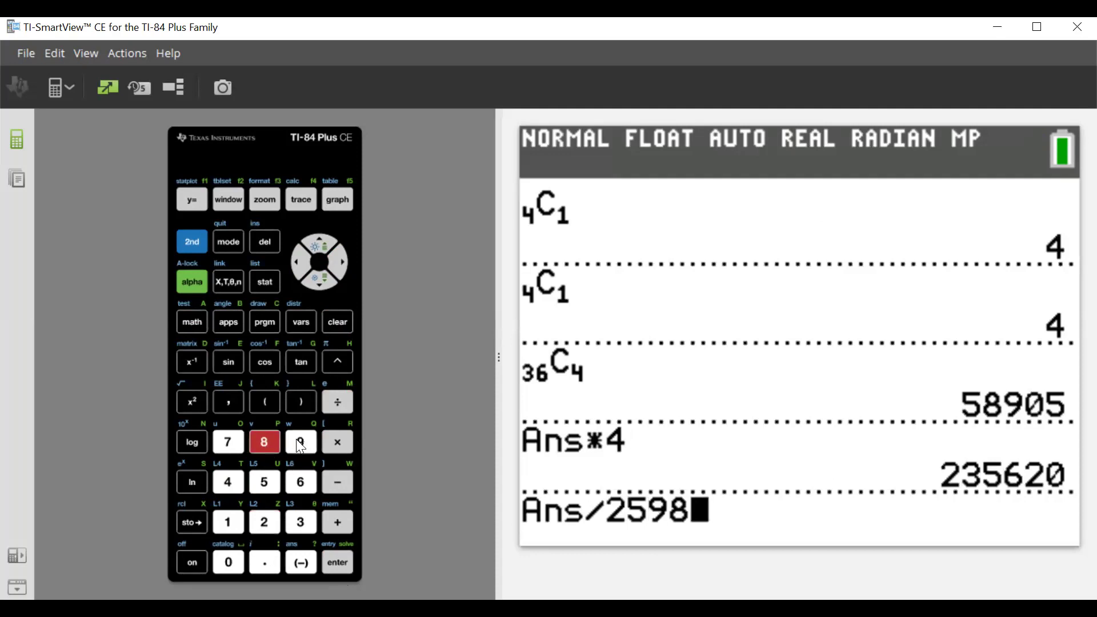
click(299, 441)
click(301, 482)
click(229, 562)
click(192, 321)
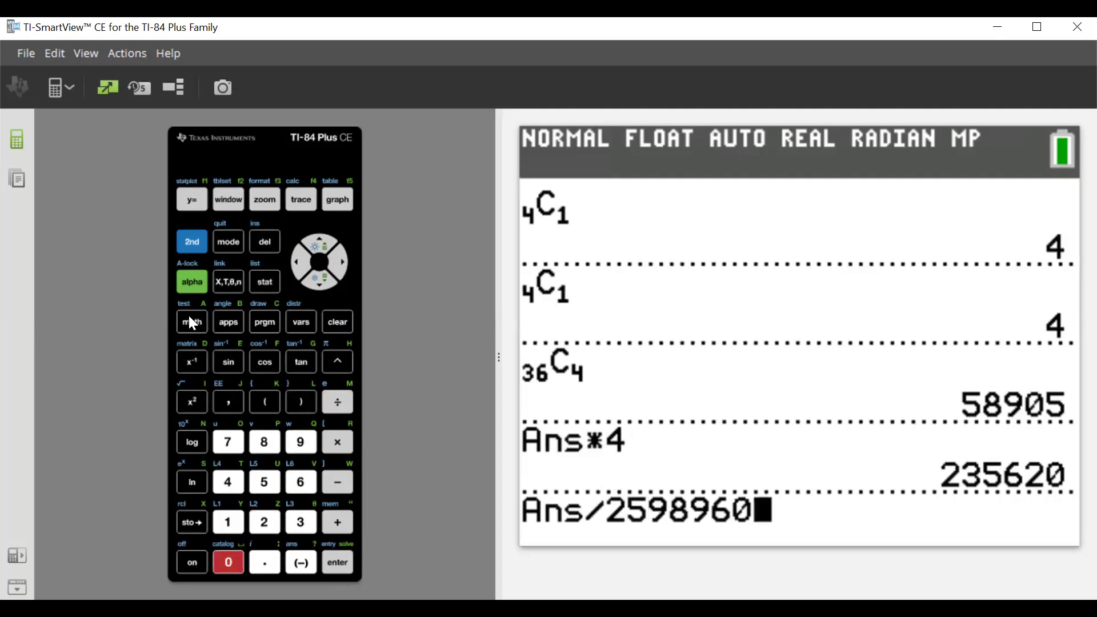
click(342, 562)
click(344, 564)
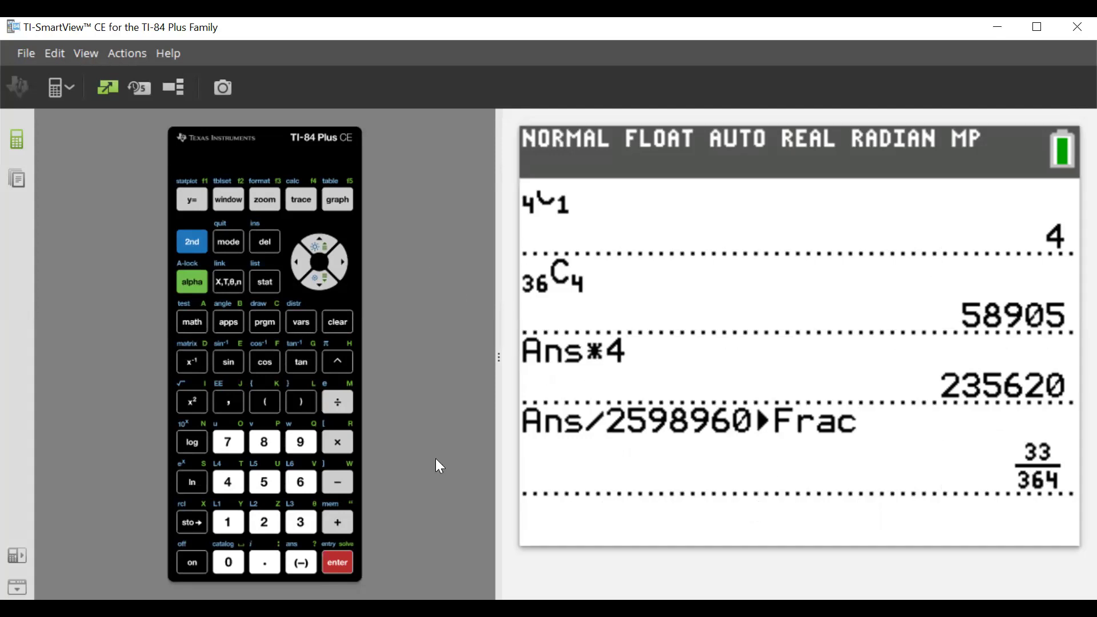
Step: Evaluate 33/364 as a decimal
click(301, 521)
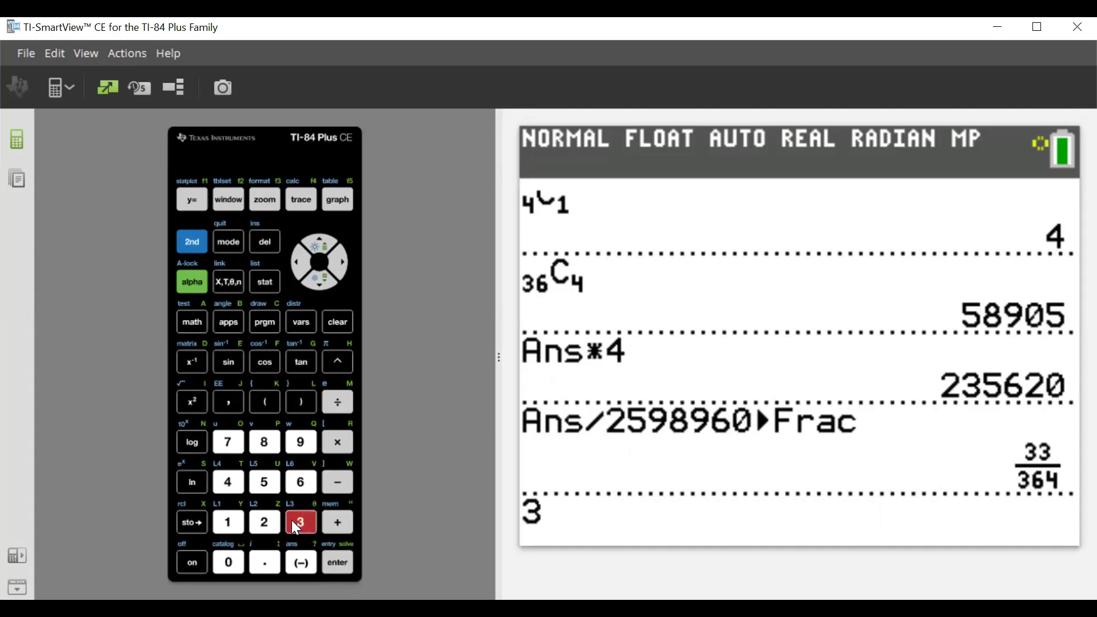
click(301, 521)
click(337, 402)
click(301, 521)
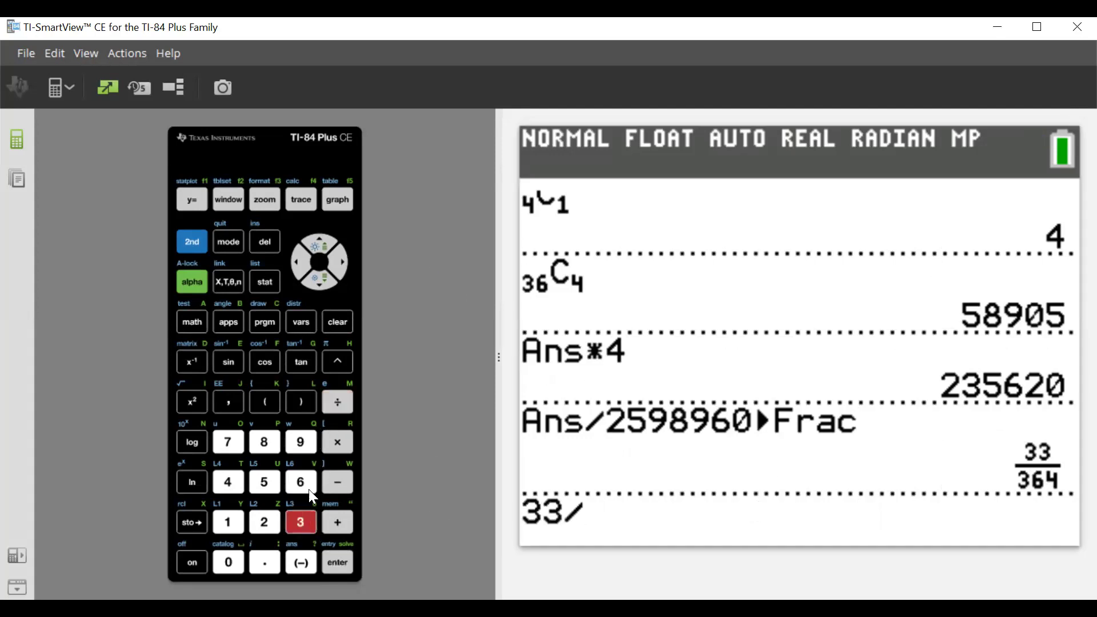
click(301, 481)
click(229, 481)
click(347, 566)
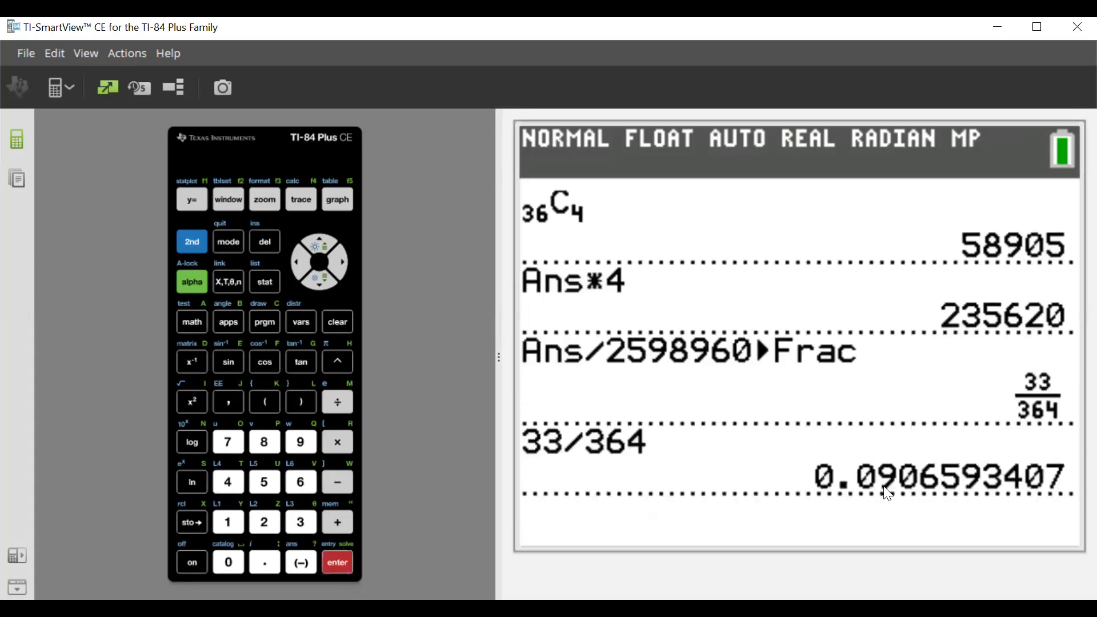